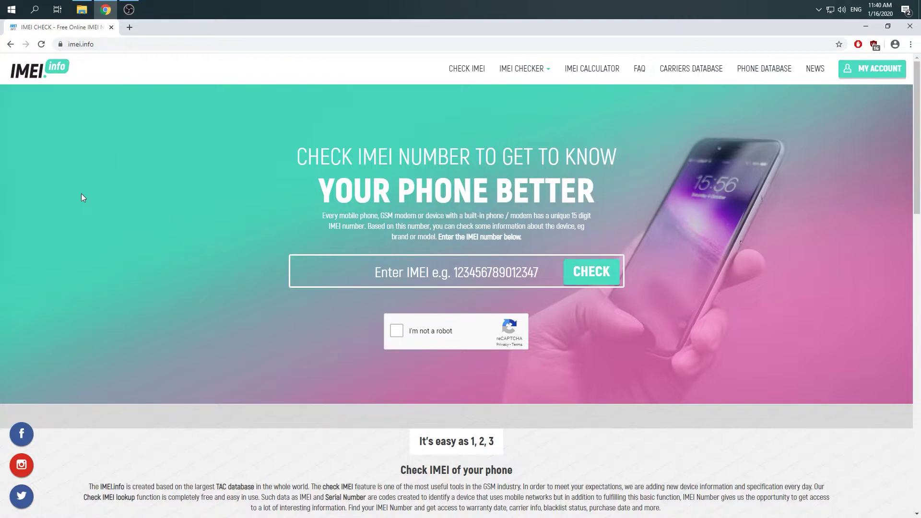
pyautogui.click(385, 274)
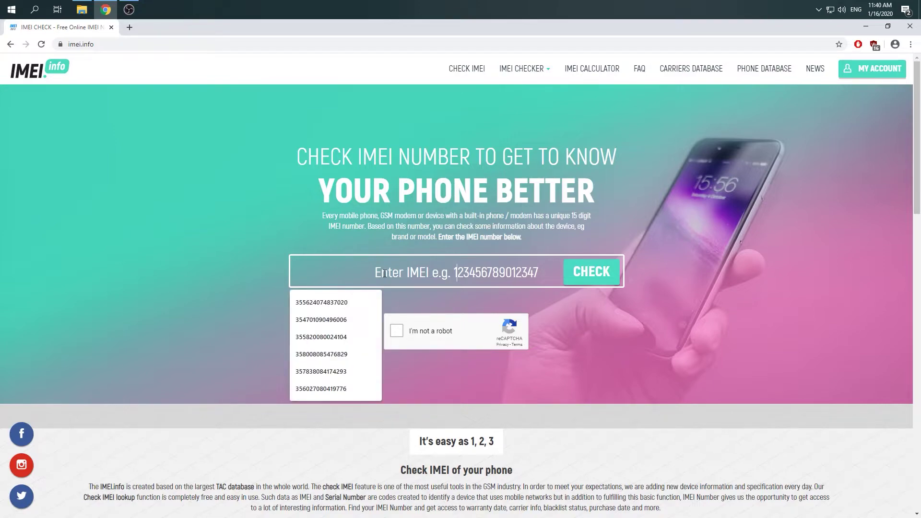
pyautogui.click(336, 299)
pyautogui.click(397, 331)
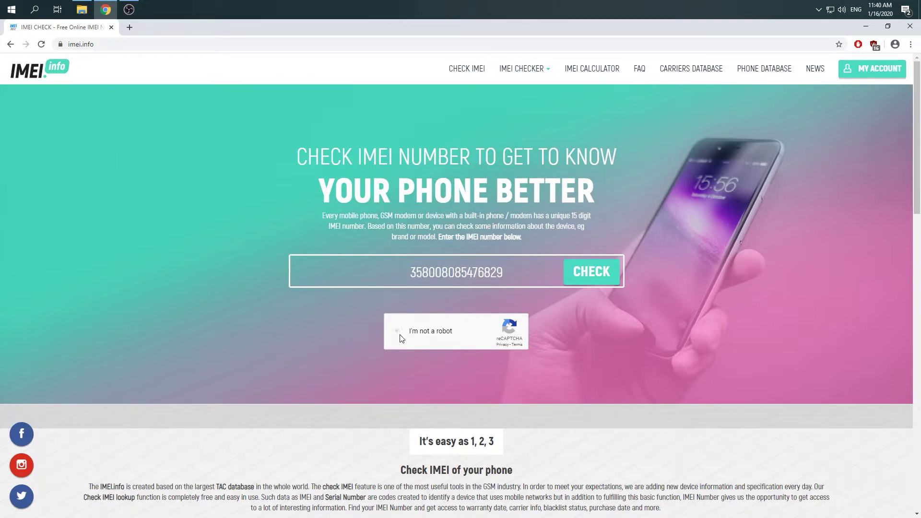
pyautogui.click(525, 366)
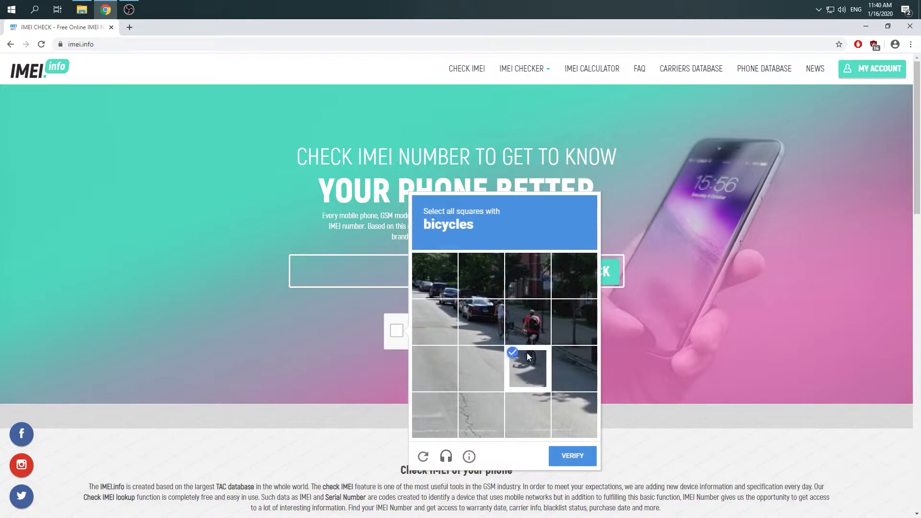
pyautogui.click(502, 329)
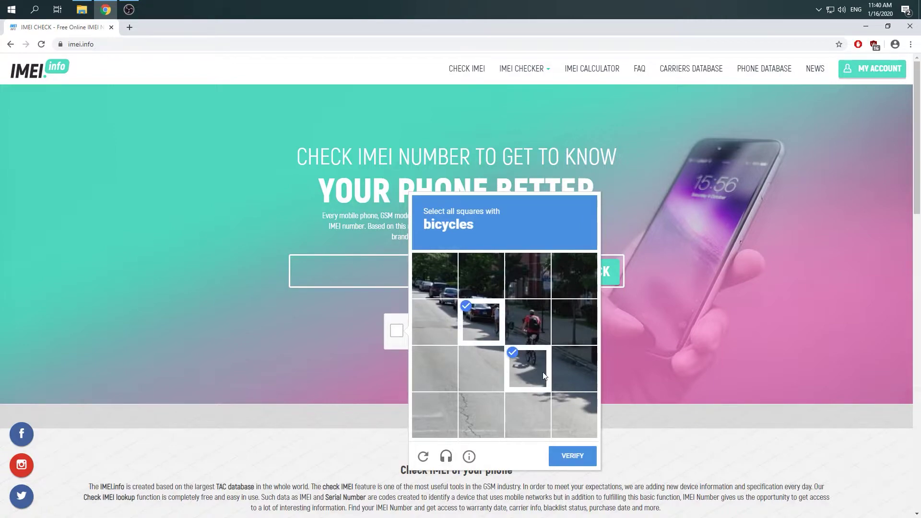
pyautogui.click(528, 323)
pyautogui.click(561, 457)
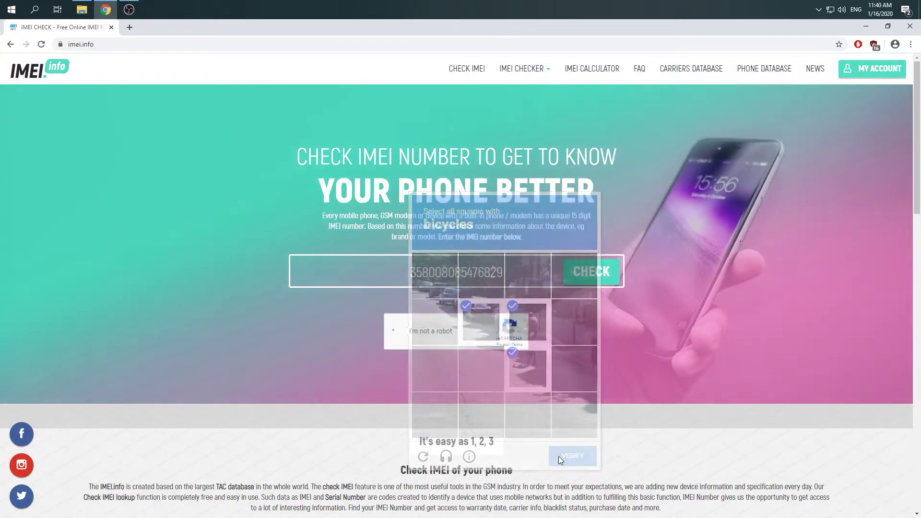
pyautogui.click(591, 271)
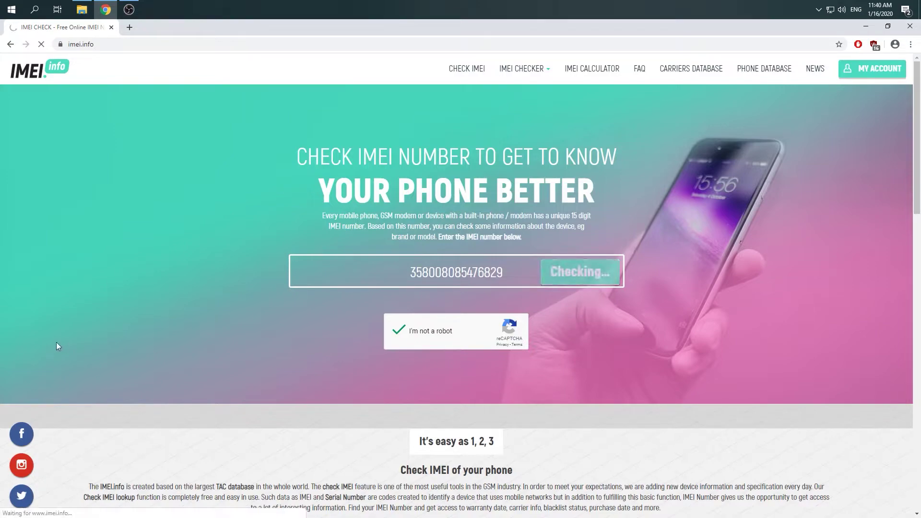
pyautogui.scroll(-3, 53, 347)
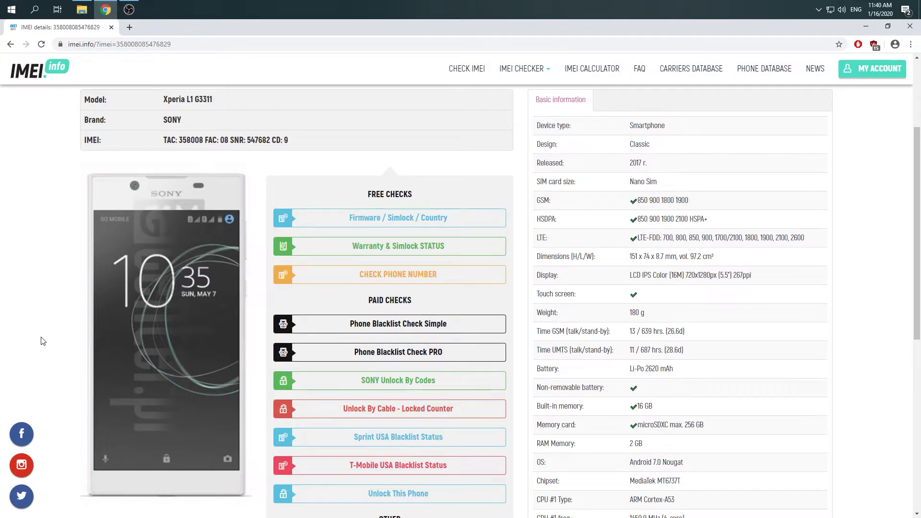
# Submit the free Sony 'Firmware / Simlock / Country' check for the Xperia L1
pyautogui.click(368, 219)
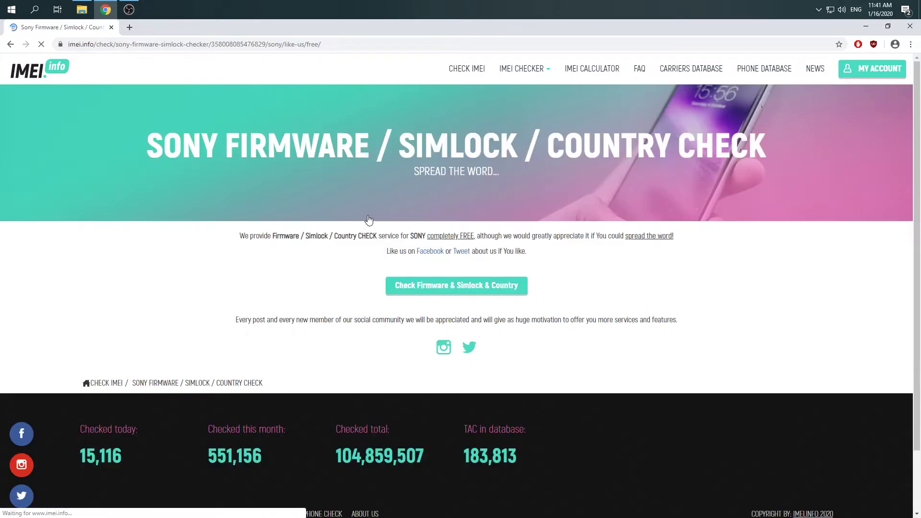
pyautogui.click(400, 287)
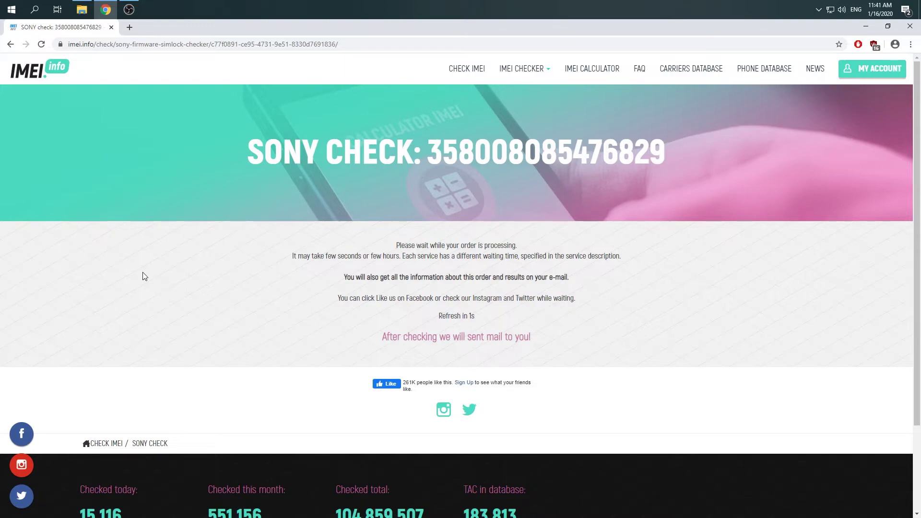
pyautogui.scroll(-2, 143, 275)
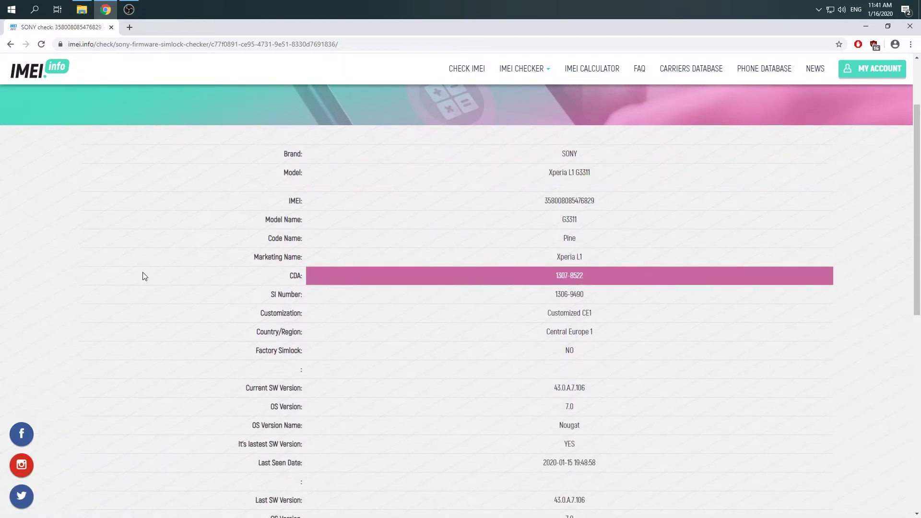